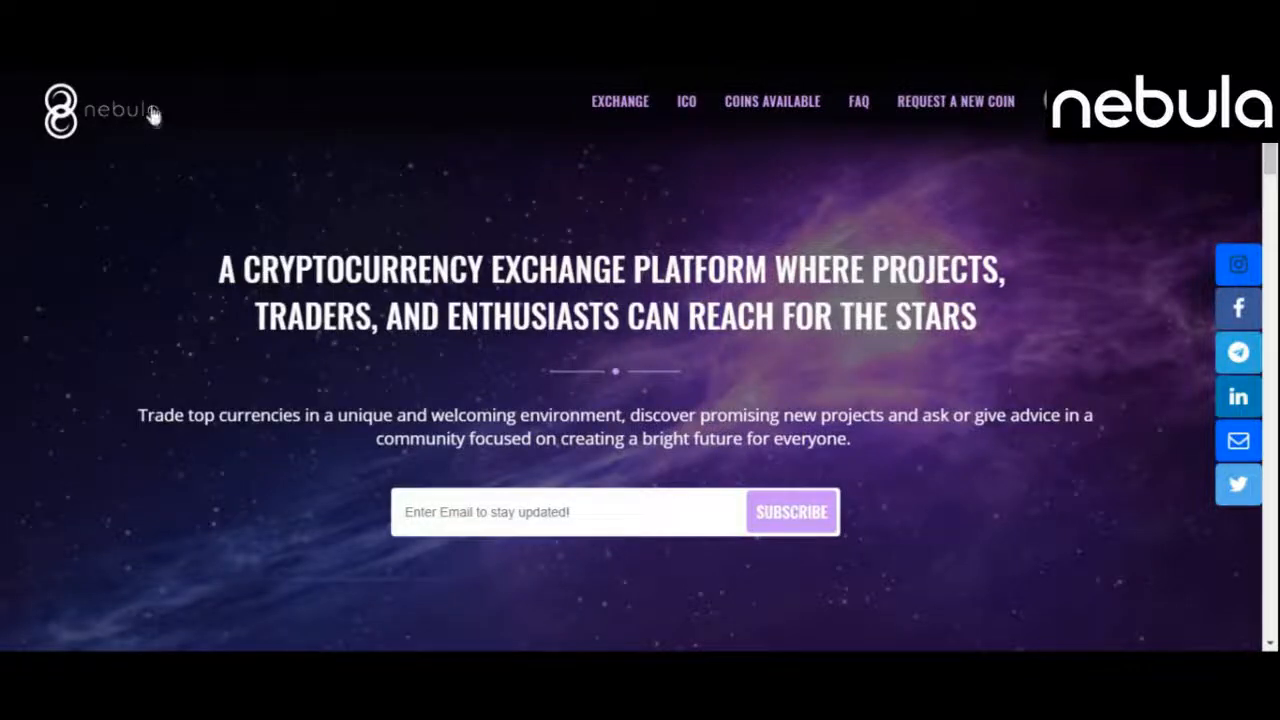
{"action": "scroll", "coordinate": [90, 174], "scroll_direction": "down", "scroll_amount": 1}
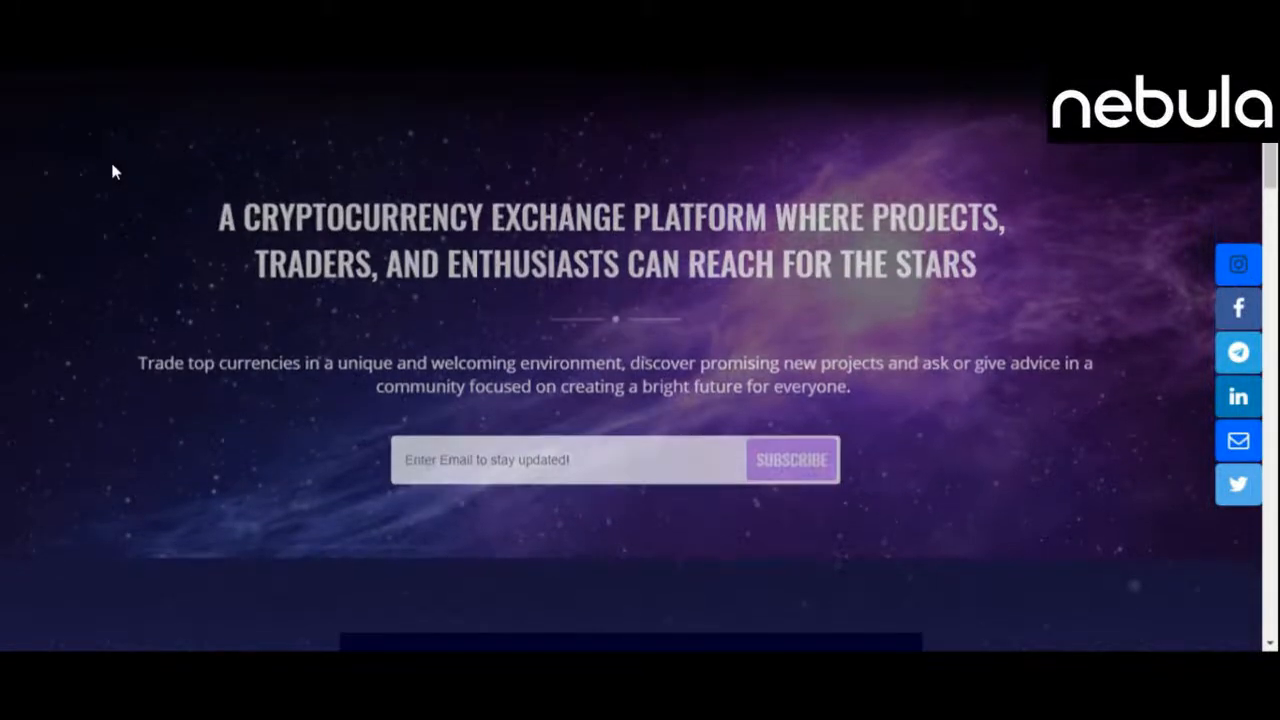
{"action": "scroll", "coordinate": [113, 171], "scroll_direction": "up", "scroll_amount": 1}
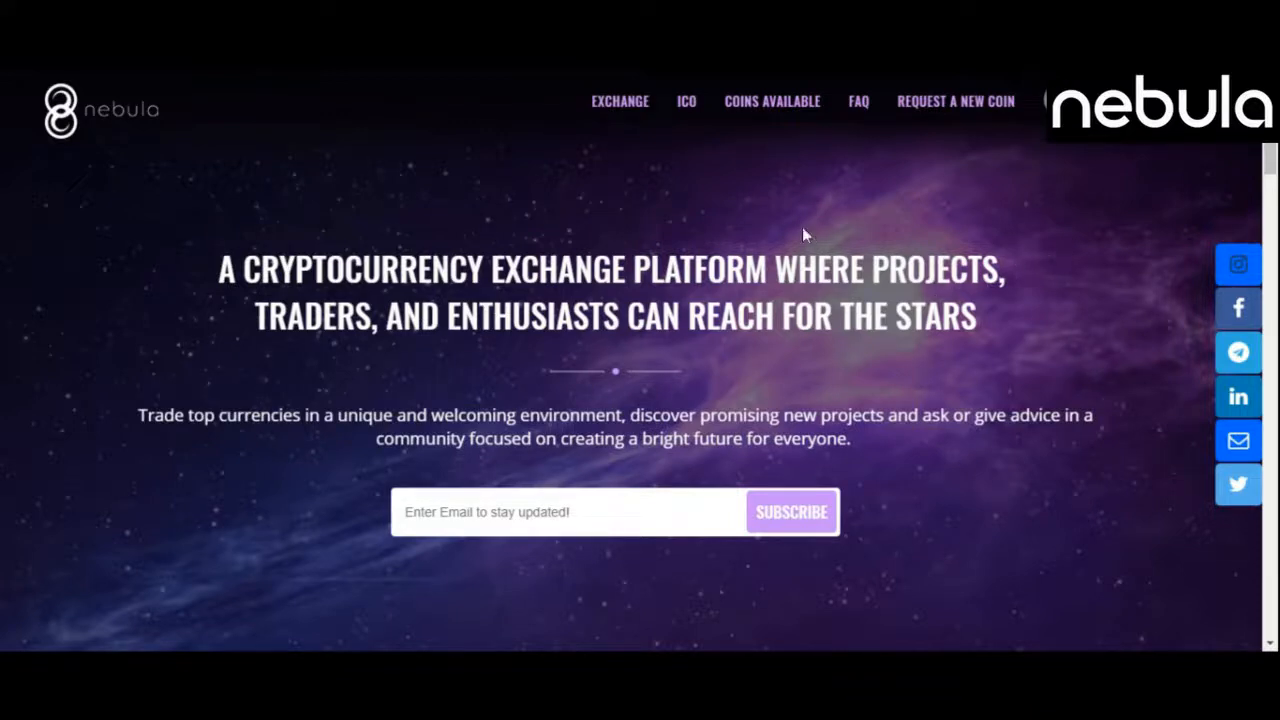
{"action": "scroll", "coordinate": [802, 226], "scroll_direction": "down", "scroll_amount": 2}
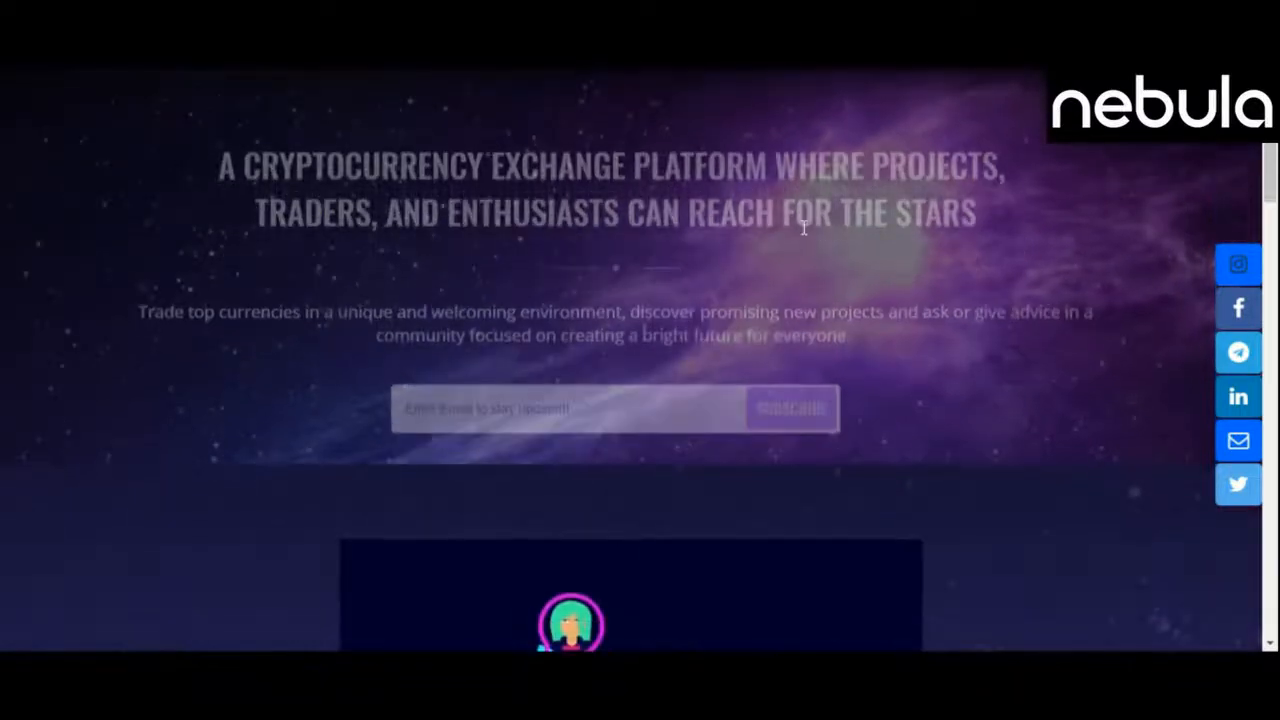
{"action": "scroll", "coordinate": [802, 226], "scroll_direction": "down", "scroll_amount": 3}
{"action": "scroll", "coordinate": [785, 243], "scroll_direction": "down", "scroll_amount": 3}
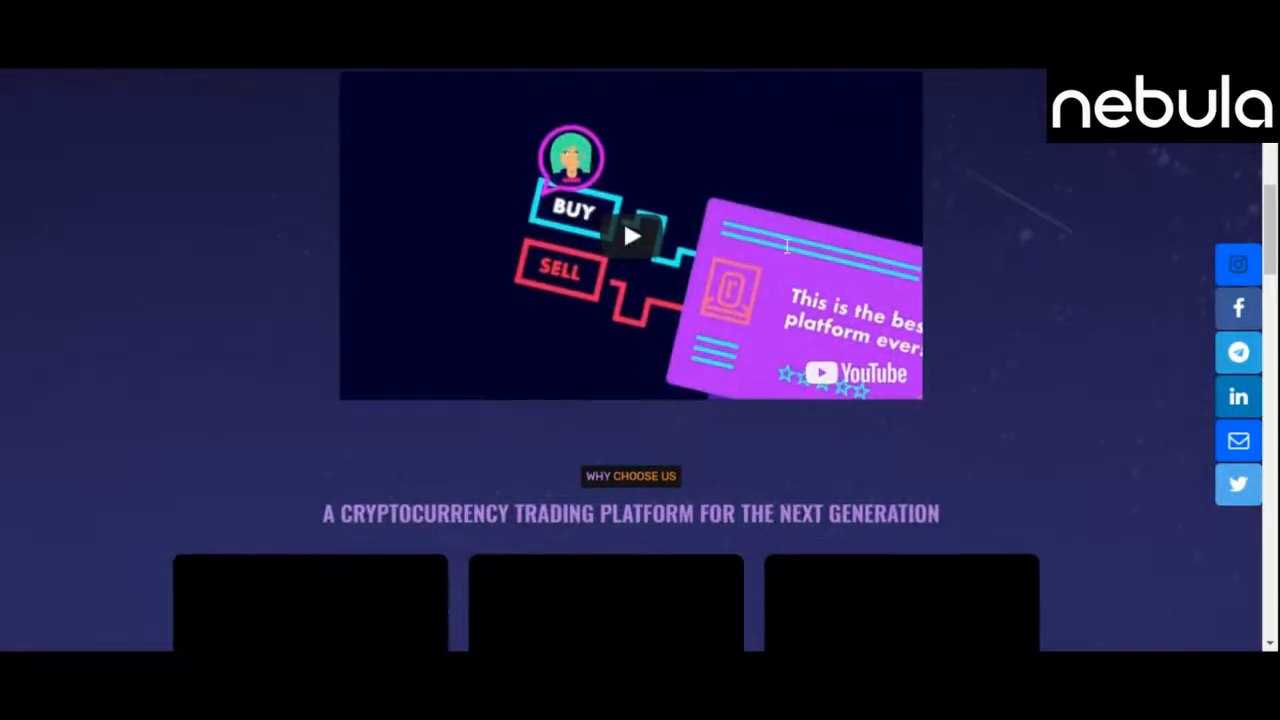
{"action": "scroll", "coordinate": [785, 245], "scroll_direction": "down", "scroll_amount": 5}
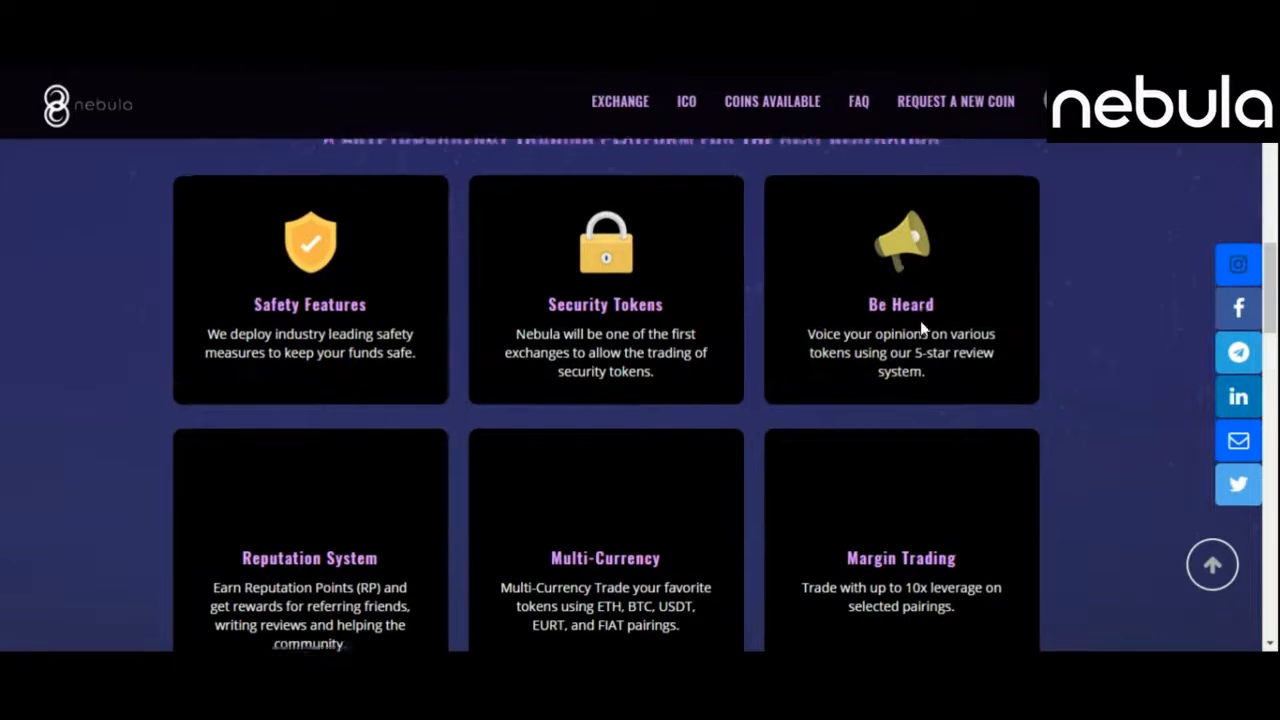
{"action": "scroll", "coordinate": [922, 320], "scroll_direction": "down", "scroll_amount": 2}
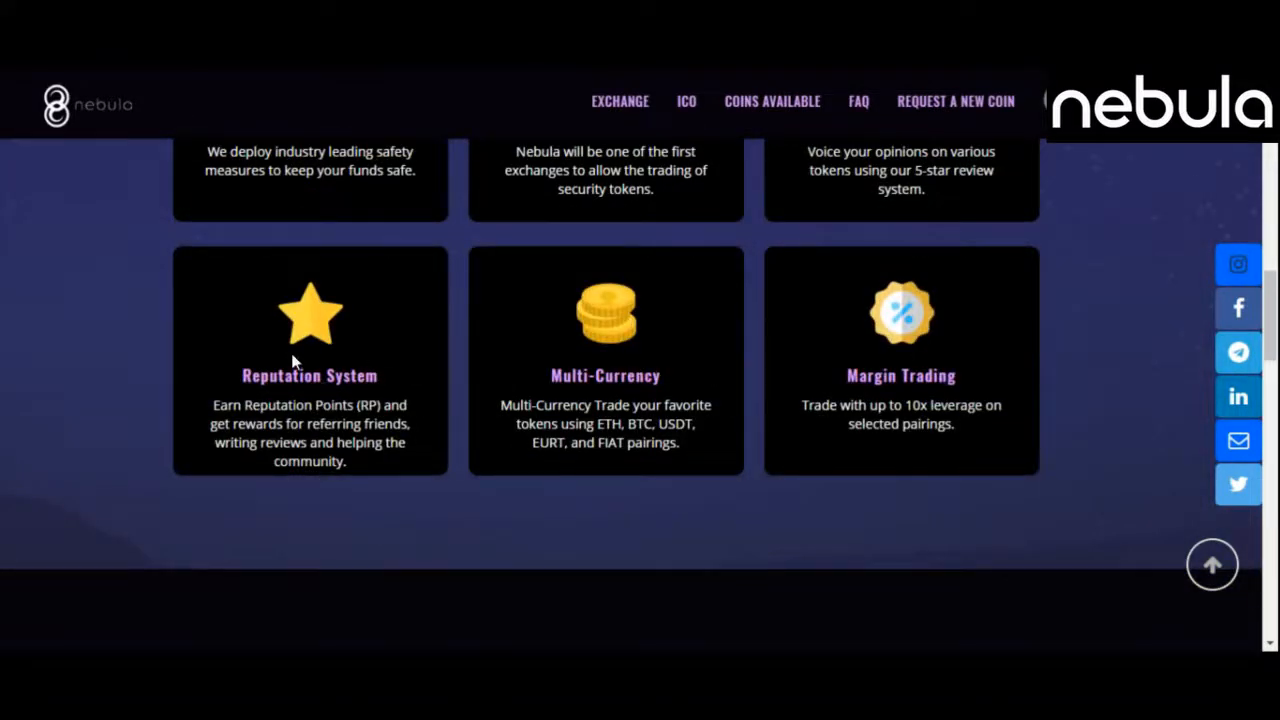
{"action": "scroll", "coordinate": [291, 353], "scroll_direction": "down", "scroll_amount": 5}
{"action": "scroll", "coordinate": [290, 349], "scroll_direction": "down", "scroll_amount": 5}
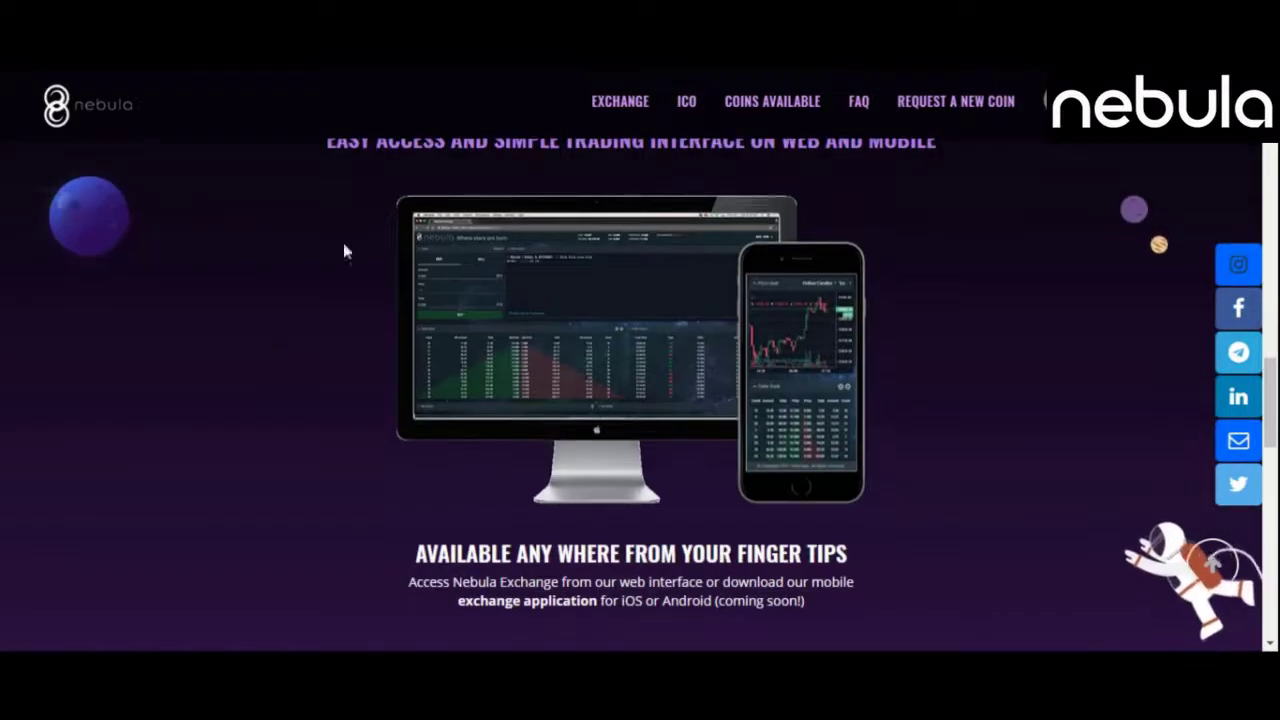
{"action": "scroll", "coordinate": [355, 271], "scroll_direction": "up", "scroll_amount": 4}
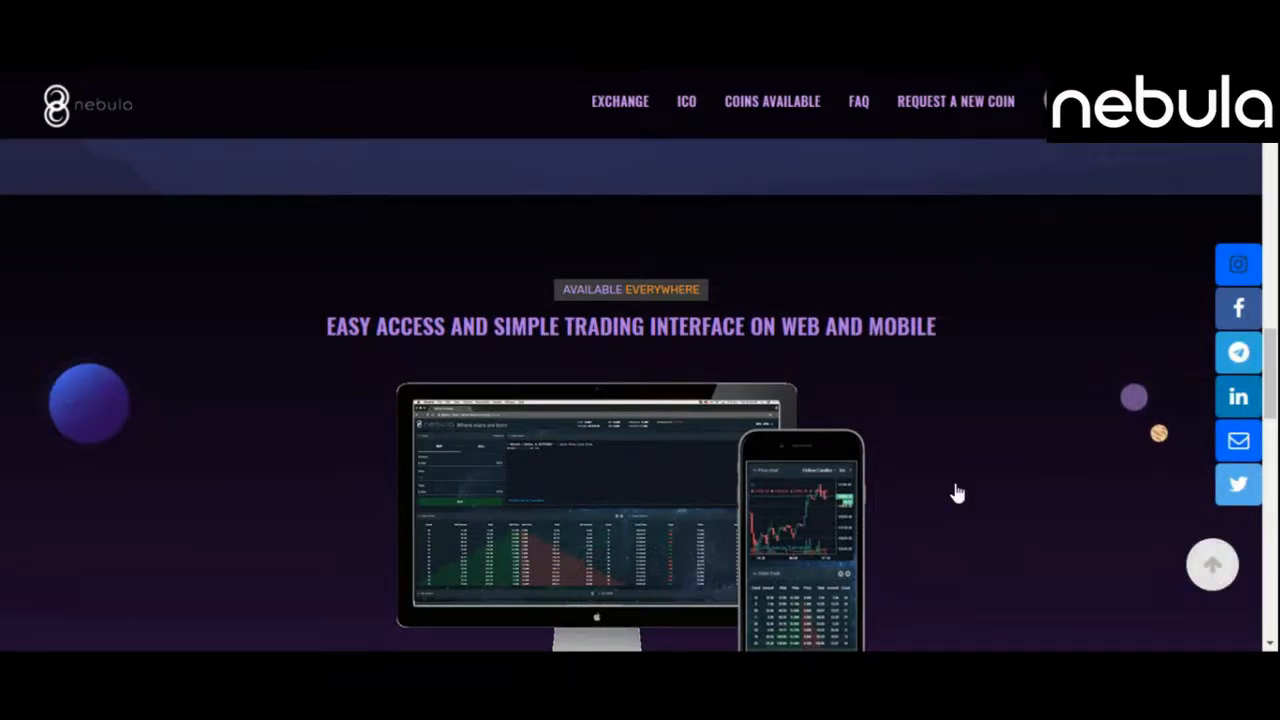
{"action": "scroll", "coordinate": [955, 492], "scroll_direction": "down", "scroll_amount": 2}
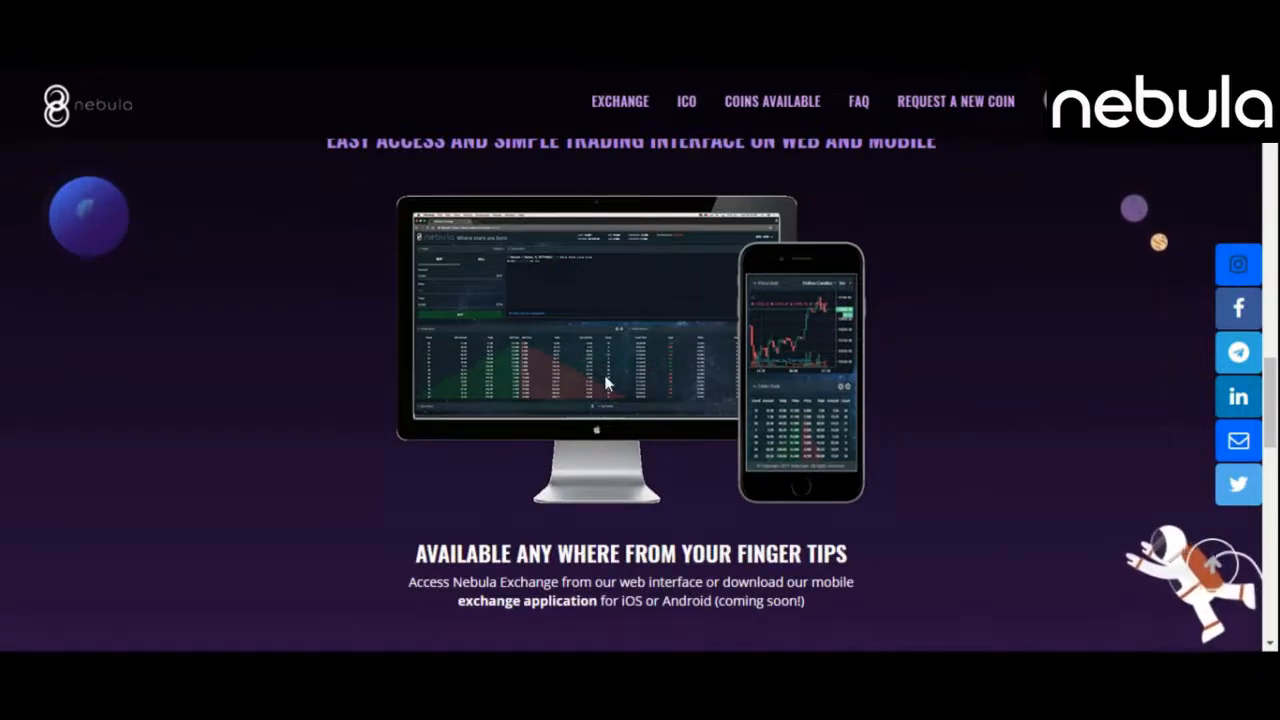
{"action": "scroll", "coordinate": [605, 382], "scroll_direction": "down", "scroll_amount": 2}
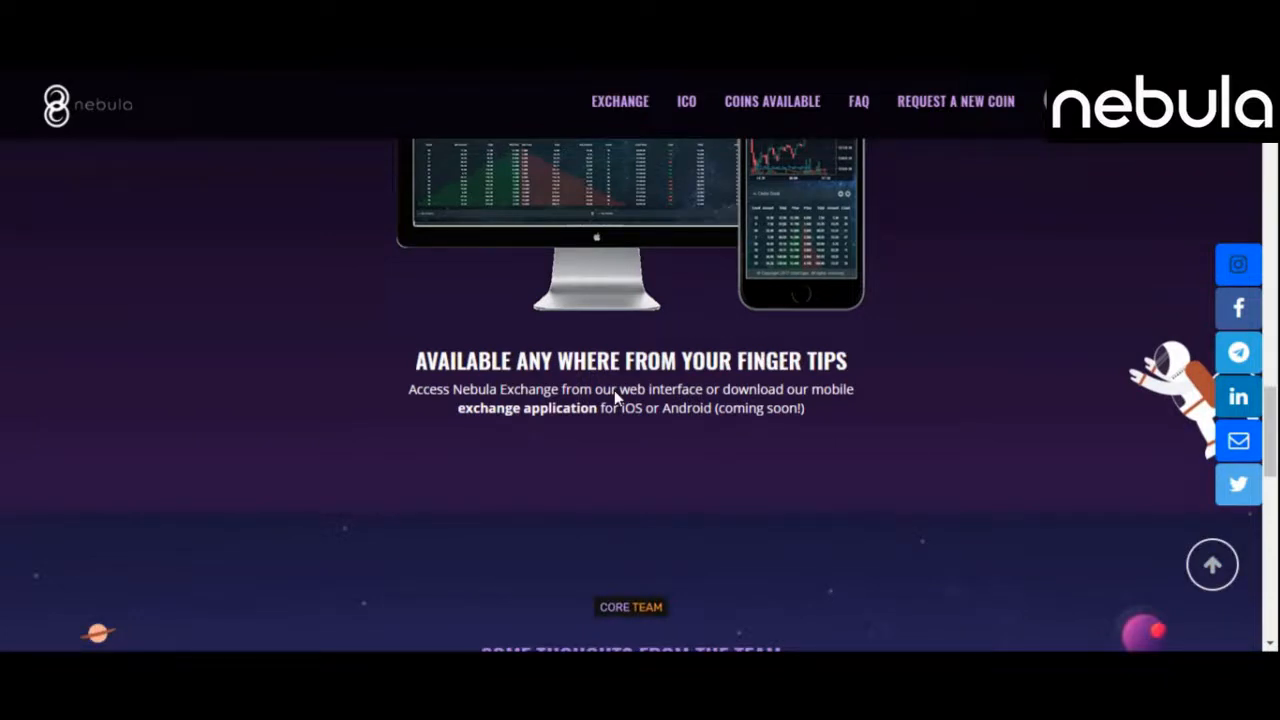
{"action": "scroll", "coordinate": [614, 390], "scroll_direction": "down", "scroll_amount": 2}
{"action": "scroll", "coordinate": [614, 390], "scroll_direction": "down", "scroll_amount": 5}
{"action": "scroll", "coordinate": [804, 348], "scroll_direction": "down", "scroll_amount": 5}
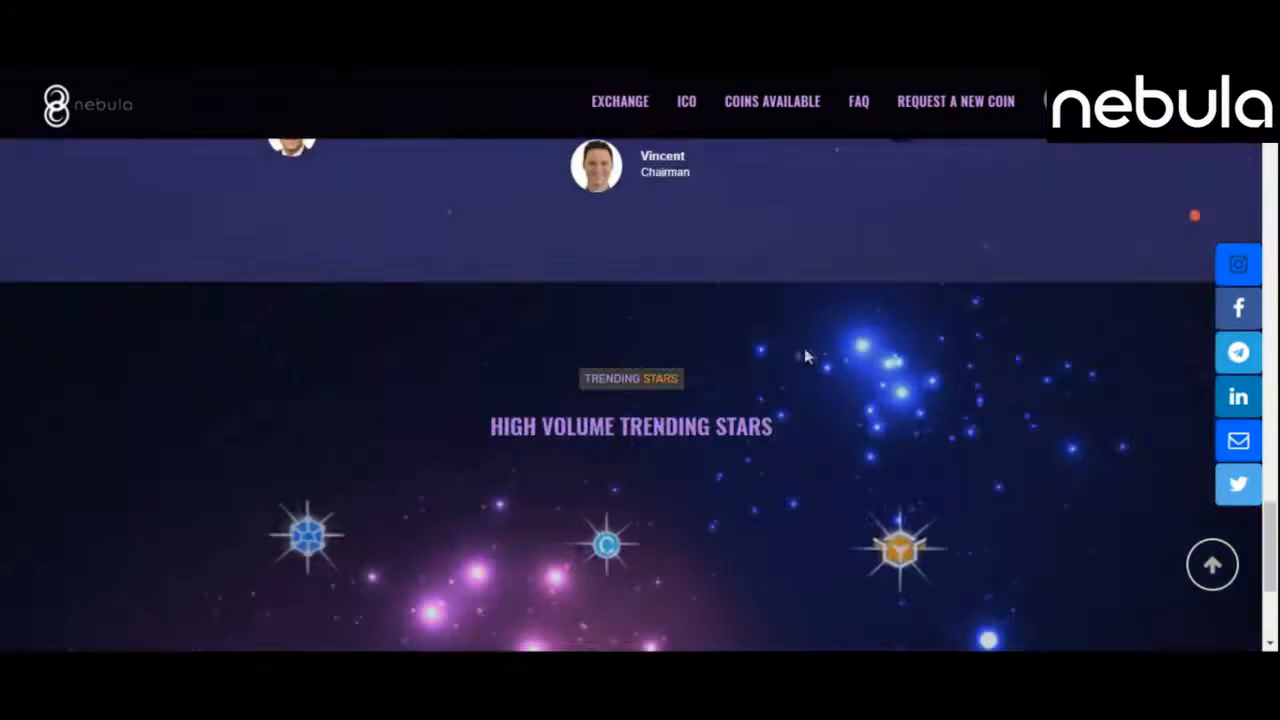
{"action": "scroll", "coordinate": [769, 355], "scroll_direction": "up", "scroll_amount": 3}
{"action": "scroll", "coordinate": [769, 355], "scroll_direction": "up", "scroll_amount": 4}
{"action": "scroll", "coordinate": [769, 355], "scroll_direction": "up", "scroll_amount": 3}
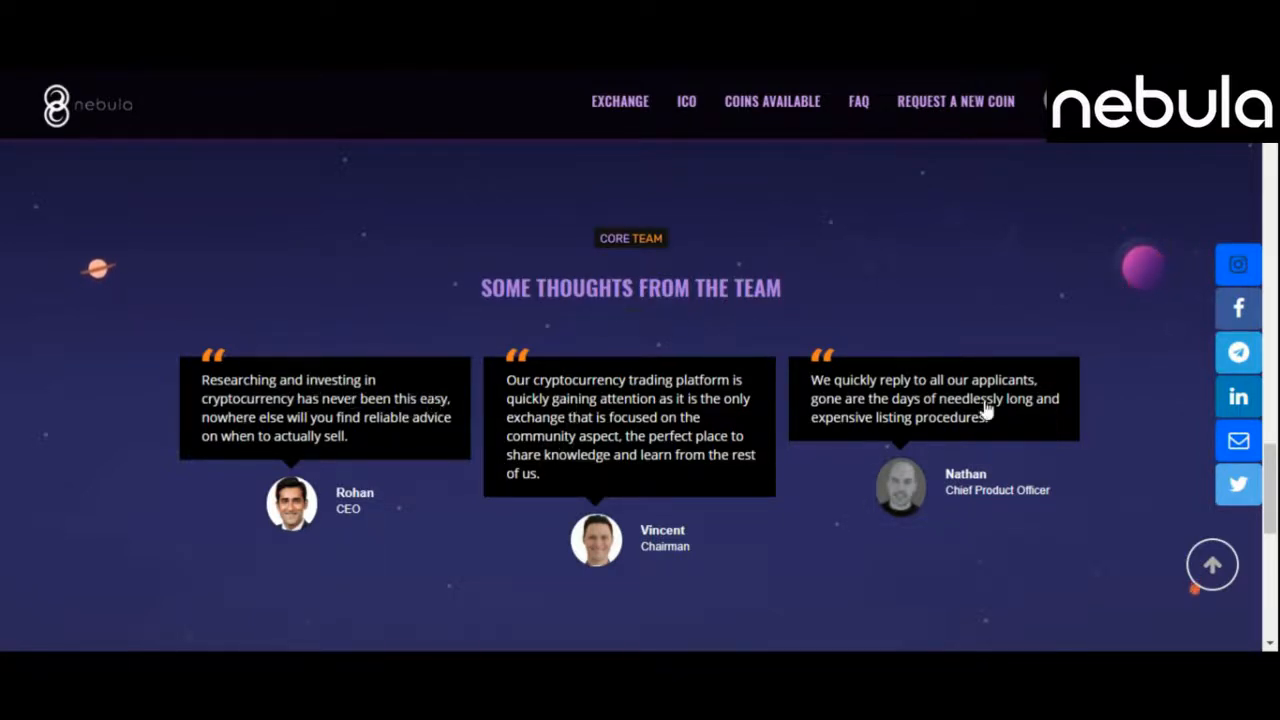
{"action": "scroll", "coordinate": [985, 410], "scroll_direction": "down", "scroll_amount": 3}
{"action": "scroll", "coordinate": [901, 377], "scroll_direction": "down", "scroll_amount": 4}
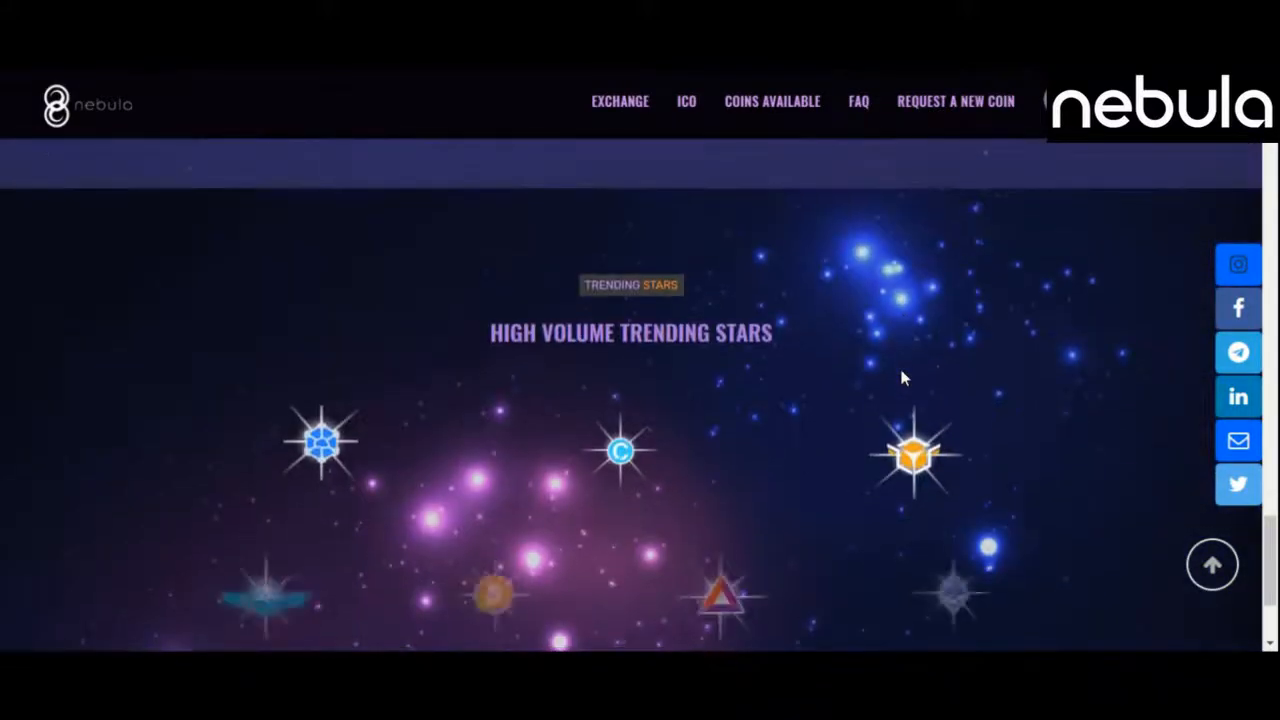
{"action": "scroll", "coordinate": [896, 371], "scroll_direction": "down", "scroll_amount": 4}
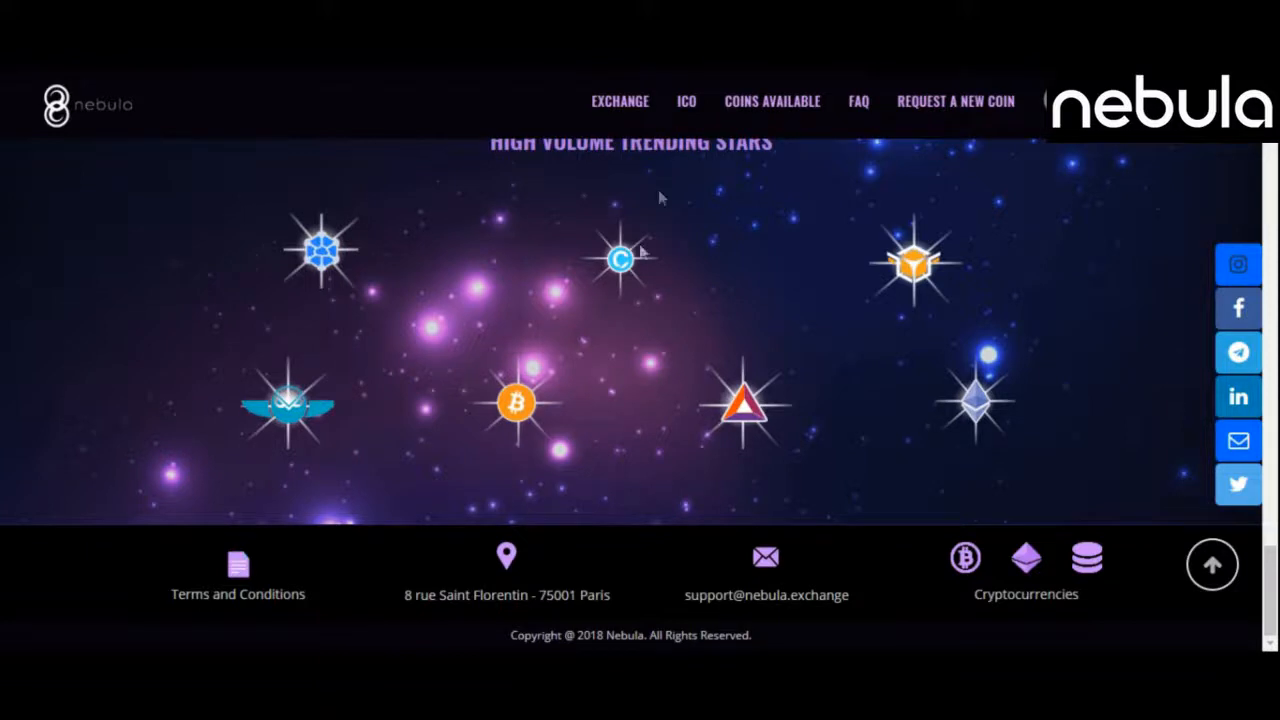
Go to the ICO page from the site navigation.
{"action": "left_click", "coordinate": [686, 104]}
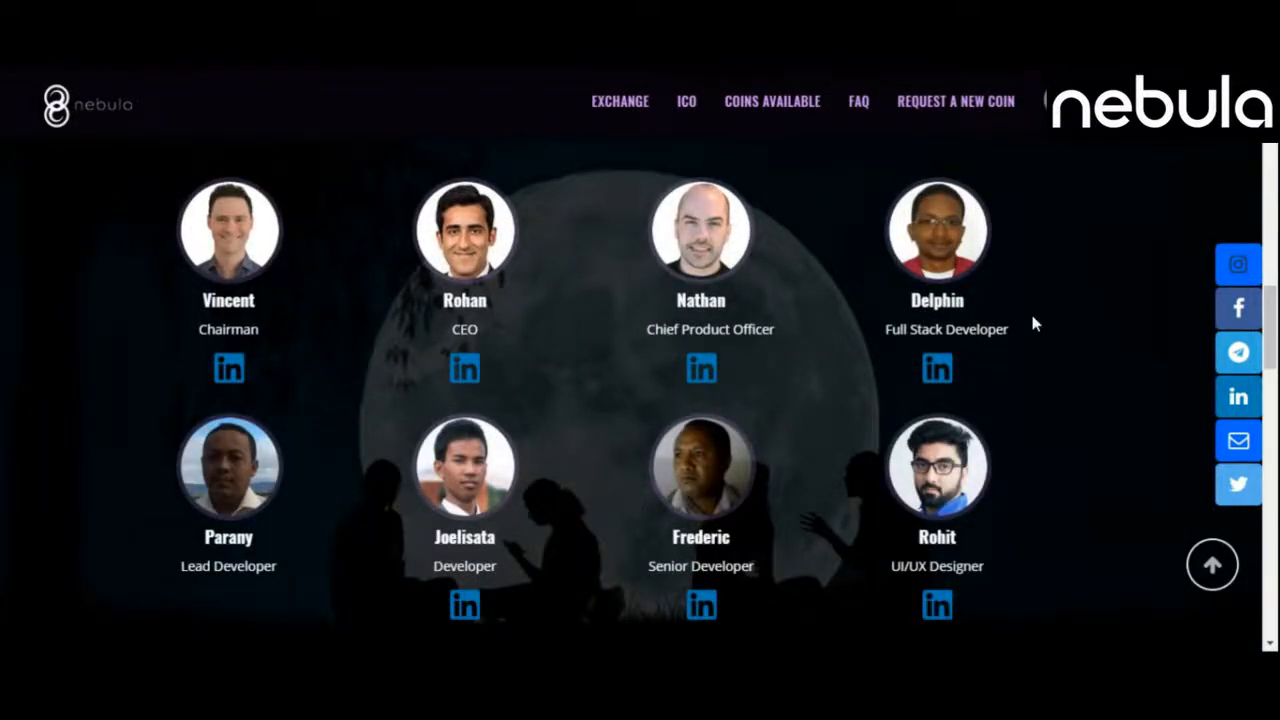
{"action": "scroll", "coordinate": [1034, 322], "scroll_direction": "down", "scroll_amount": 2}
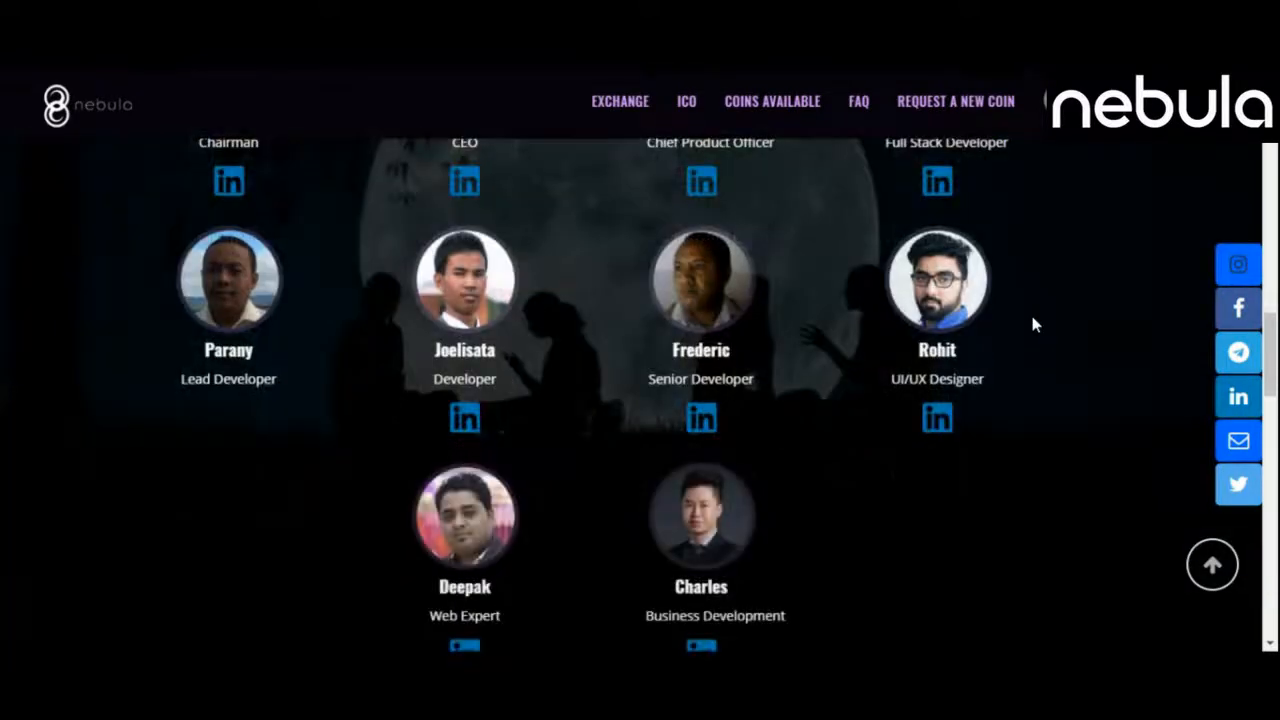
{"action": "scroll", "coordinate": [1034, 330], "scroll_direction": "down", "scroll_amount": 4}
{"action": "scroll", "coordinate": [1034, 330], "scroll_direction": "down", "scroll_amount": 4}
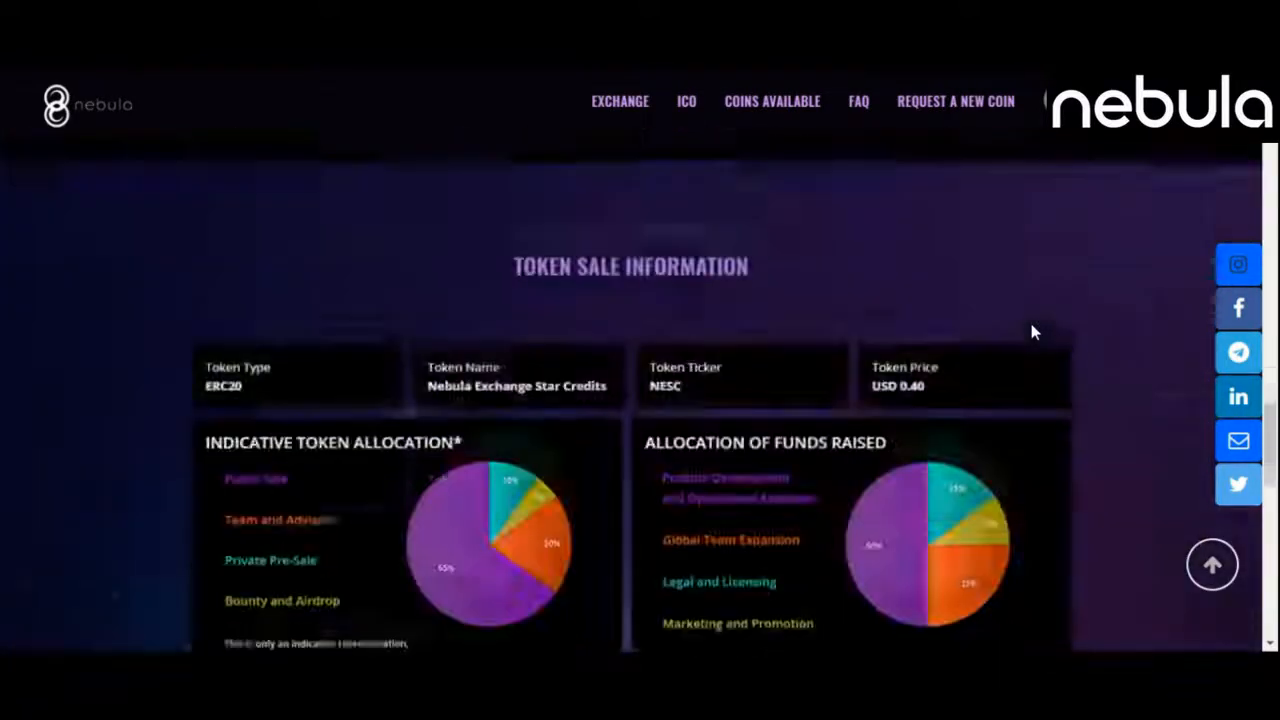
{"action": "scroll", "coordinate": [1034, 330], "scroll_direction": "down", "scroll_amount": 2}
{"action": "scroll", "coordinate": [1034, 330], "scroll_direction": "down", "scroll_amount": 4}
{"action": "scroll", "coordinate": [1034, 330], "scroll_direction": "down", "scroll_amount": 3}
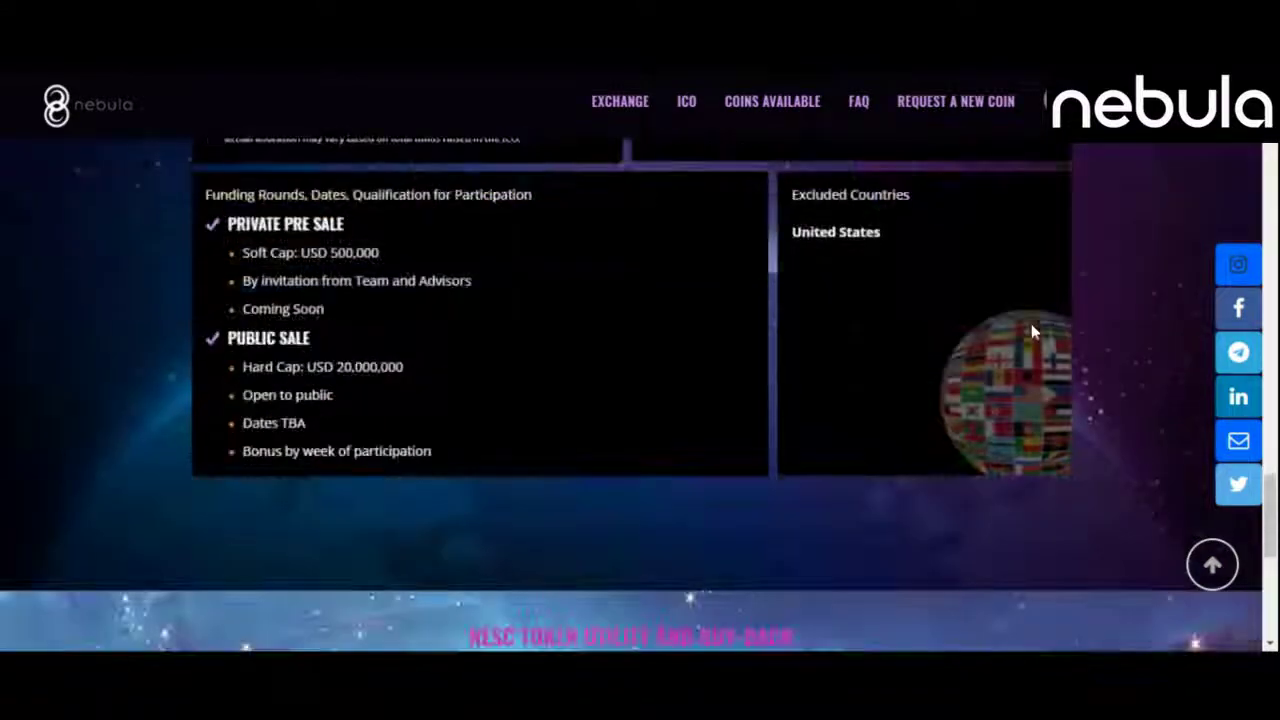
{"action": "scroll", "coordinate": [1034, 330], "scroll_direction": "down", "scroll_amount": 3}
{"action": "scroll", "coordinate": [1034, 330], "scroll_direction": "down", "scroll_amount": 1}
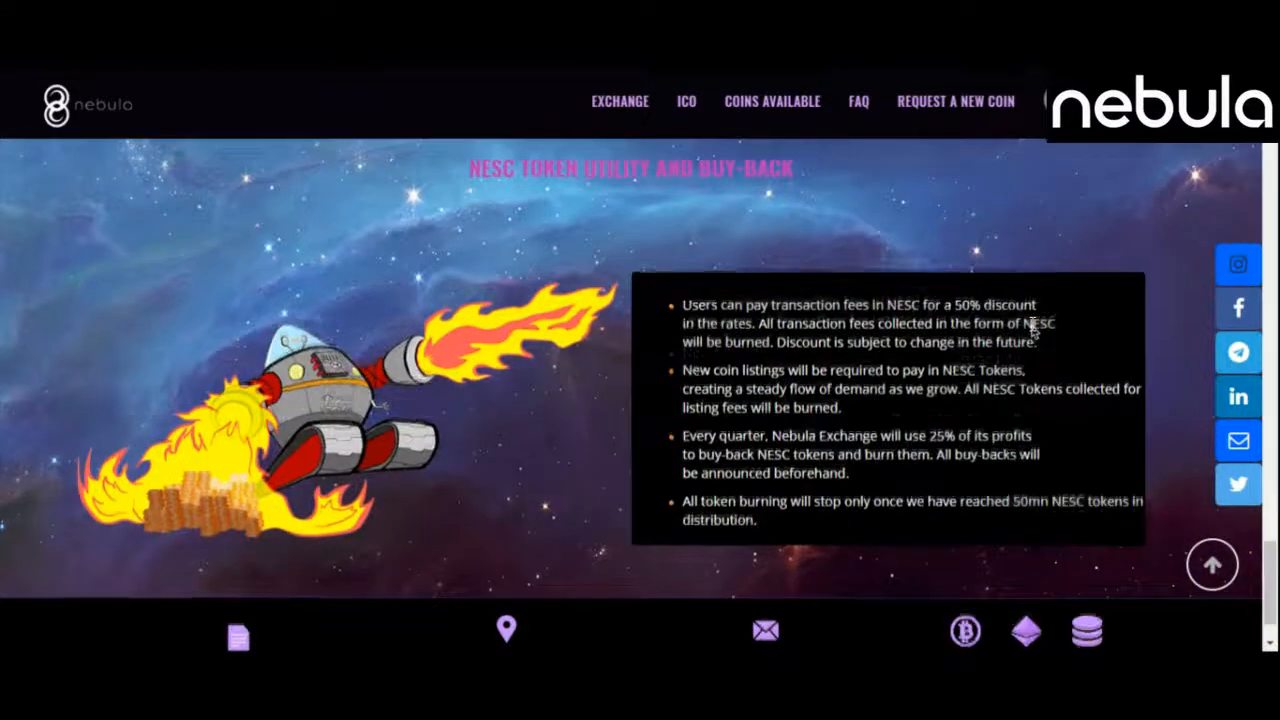
{"action": "scroll", "coordinate": [1034, 330], "scroll_direction": "down", "scroll_amount": 2}
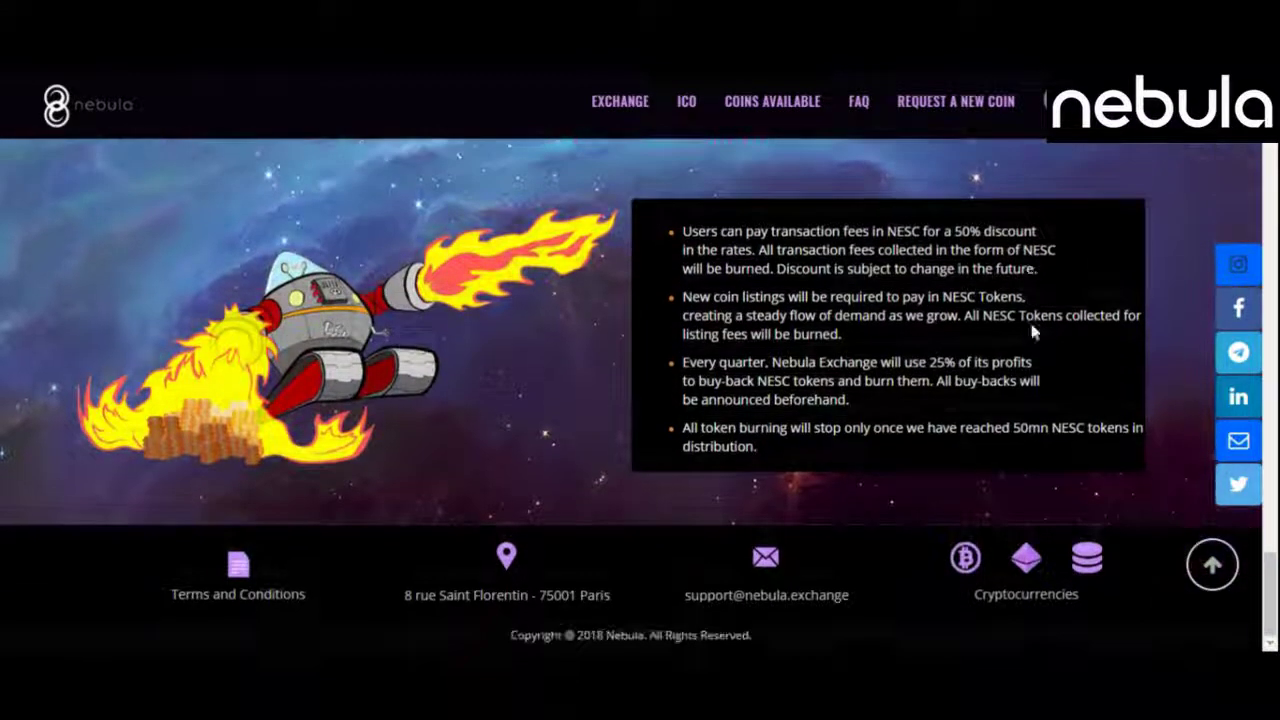
Go to the Coins Available listing from the site navigation.
{"action": "left_click", "coordinate": [790, 103]}
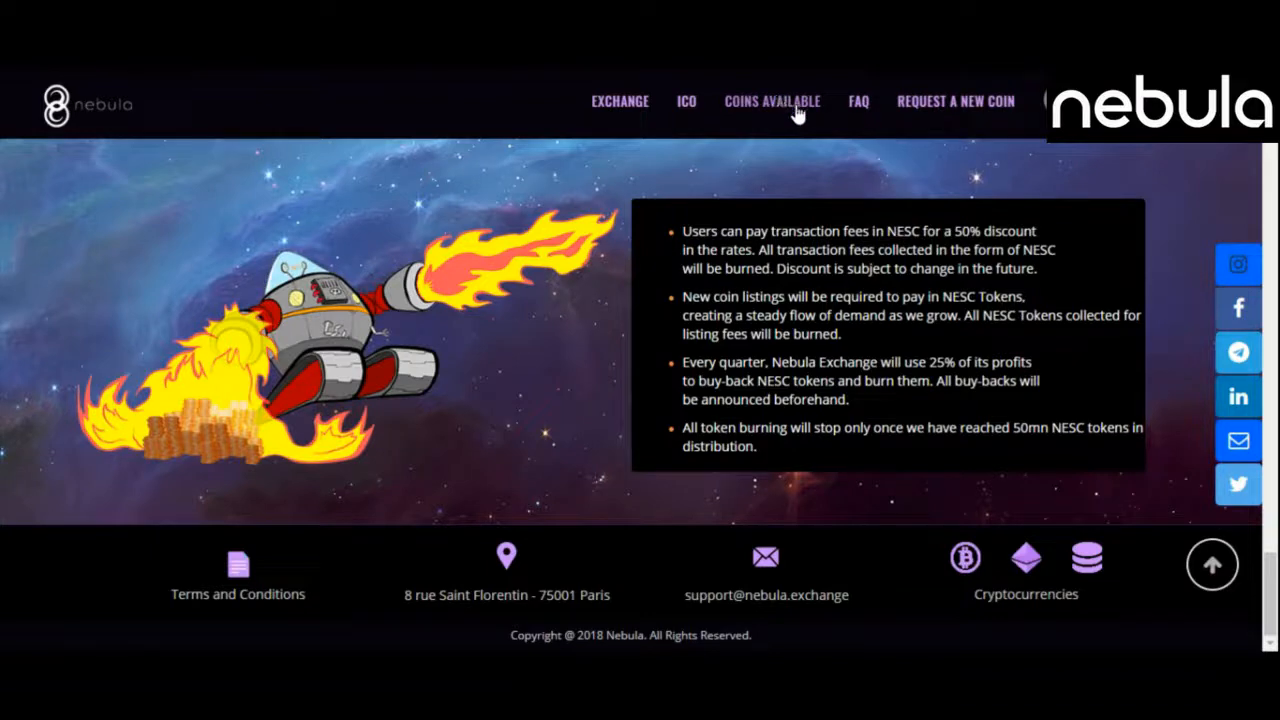
{"action": "scroll", "coordinate": [783, 462], "scroll_direction": "up", "scroll_amount": 3}
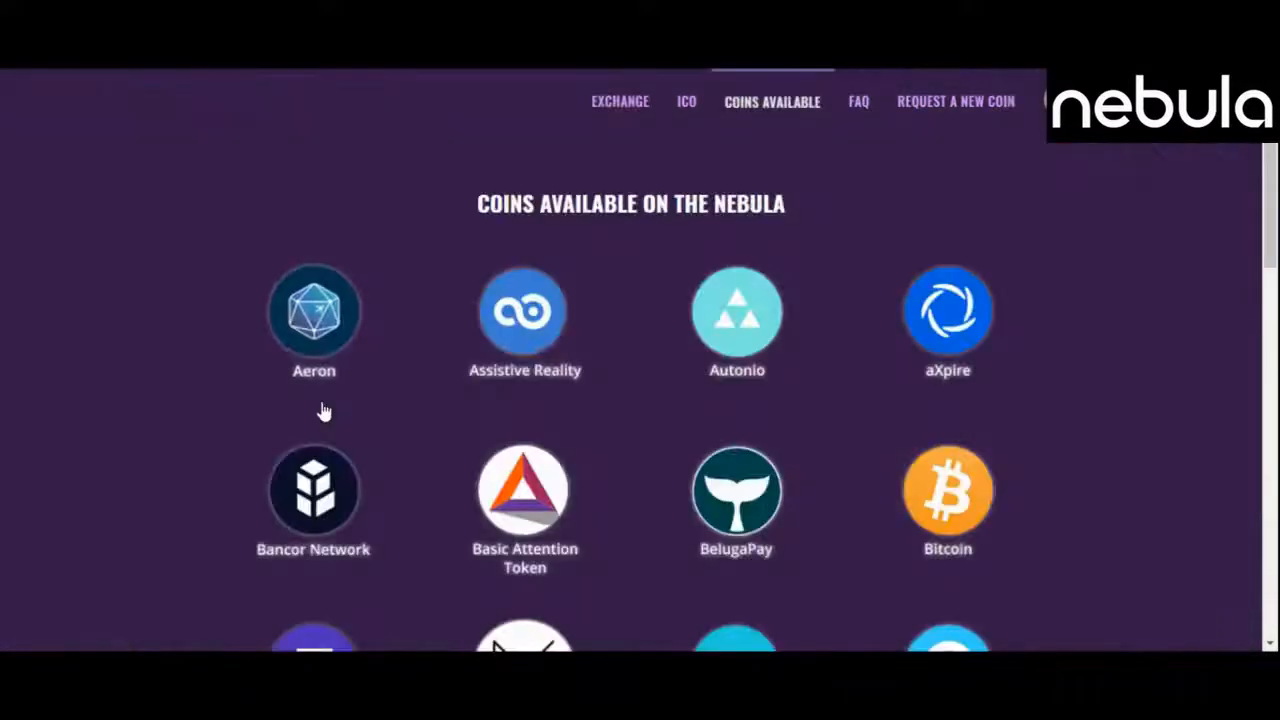
{"action": "scroll", "coordinate": [321, 401], "scroll_direction": "down", "scroll_amount": 3}
{"action": "scroll", "coordinate": [324, 411], "scroll_direction": "up", "scroll_amount": 4}
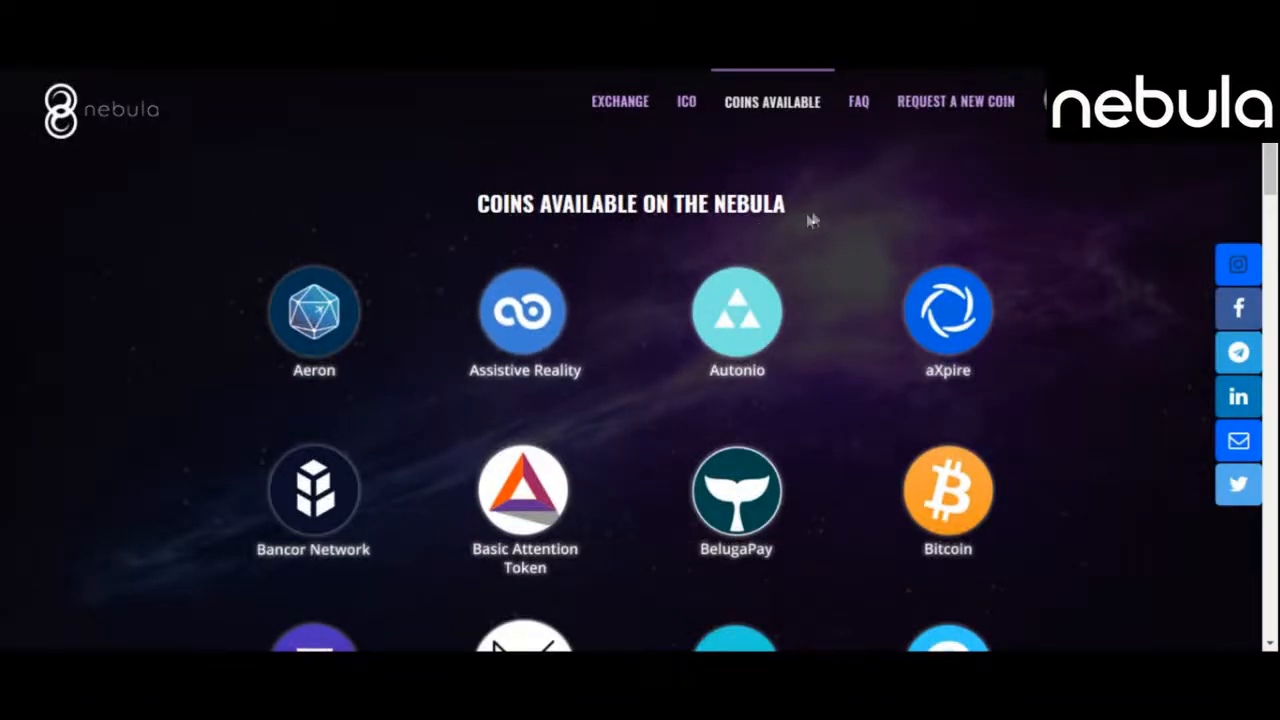
{"action": "scroll", "coordinate": [396, 252], "scroll_direction": "down", "scroll_amount": 2}
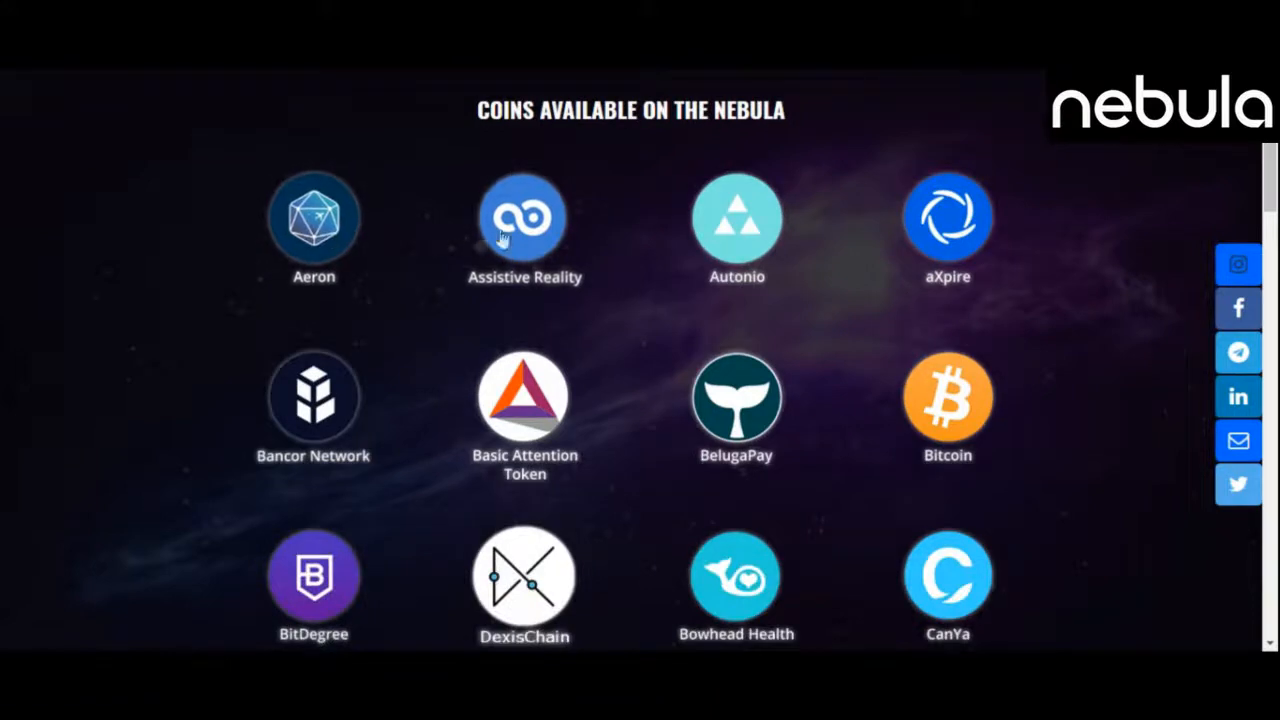
{"action": "scroll", "coordinate": [930, 250], "scroll_direction": "down", "scroll_amount": 3}
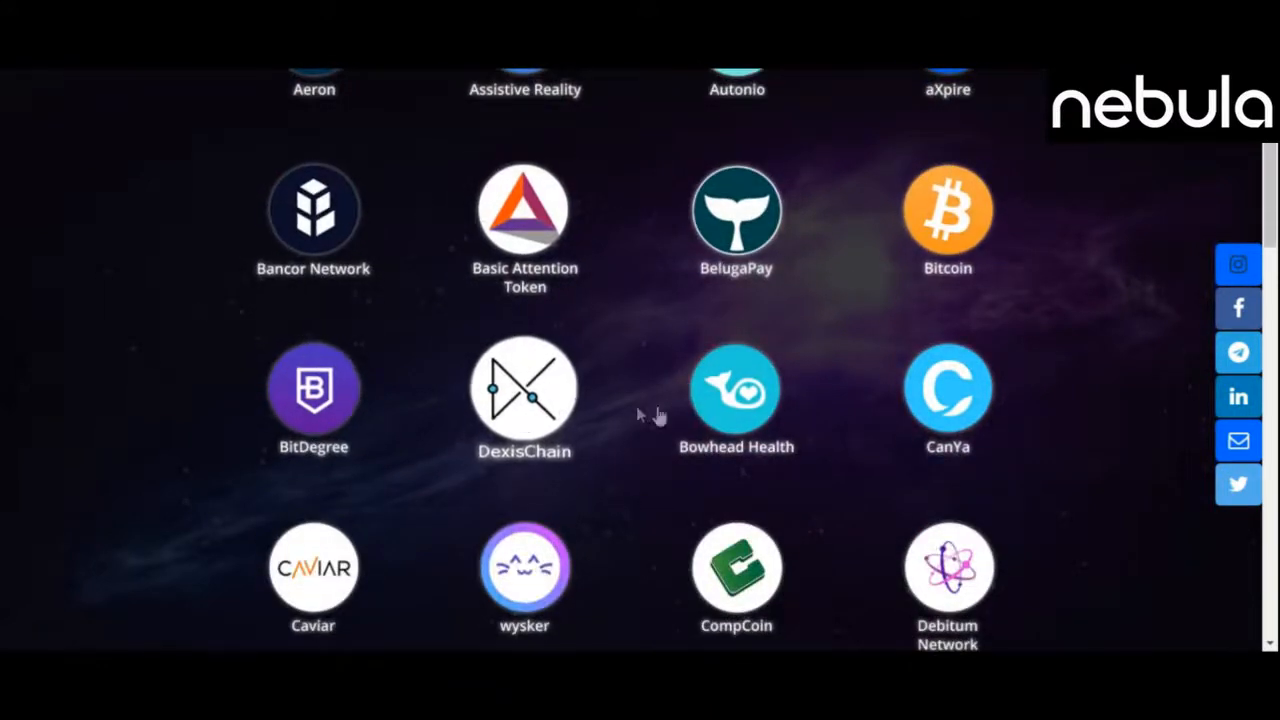
{"action": "scroll", "coordinate": [800, 400], "scroll_direction": "down", "scroll_amount": 3}
{"action": "scroll", "coordinate": [900, 400], "scroll_direction": "down", "scroll_amount": 3}
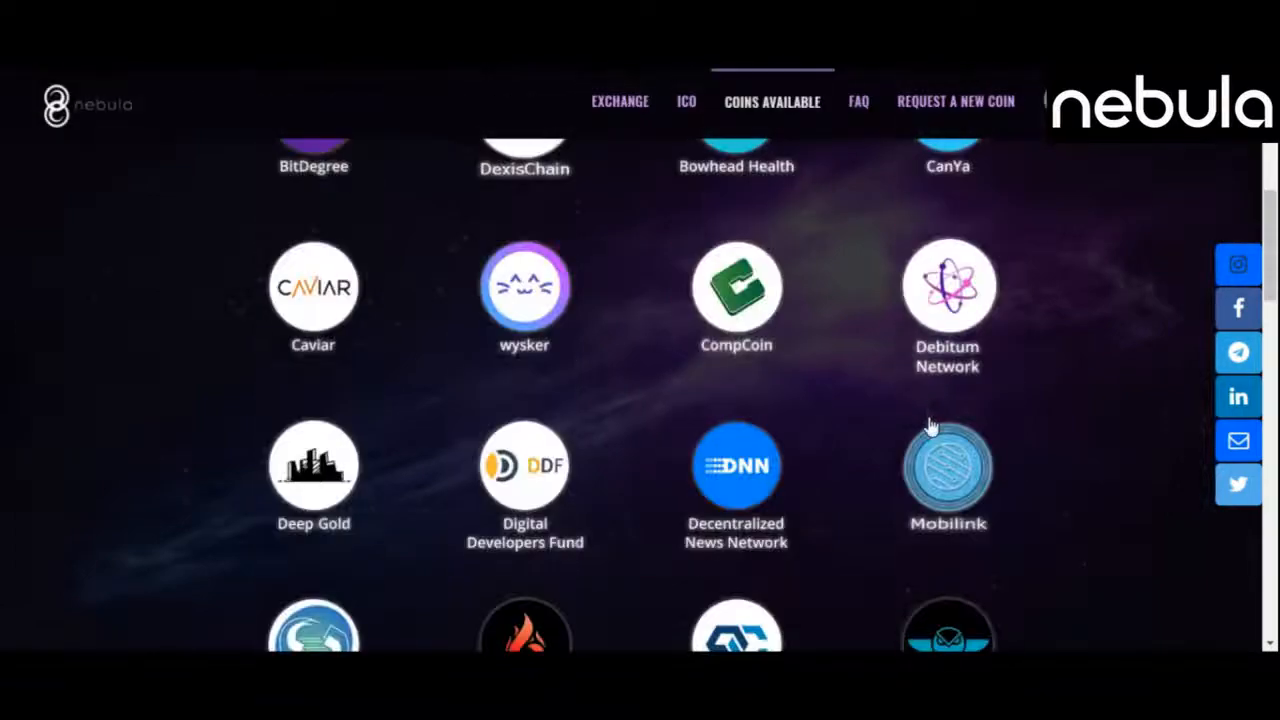
{"action": "scroll", "coordinate": [930, 425], "scroll_direction": "down", "scroll_amount": 3}
{"action": "scroll", "coordinate": [930, 425], "scroll_direction": "down", "scroll_amount": 3}
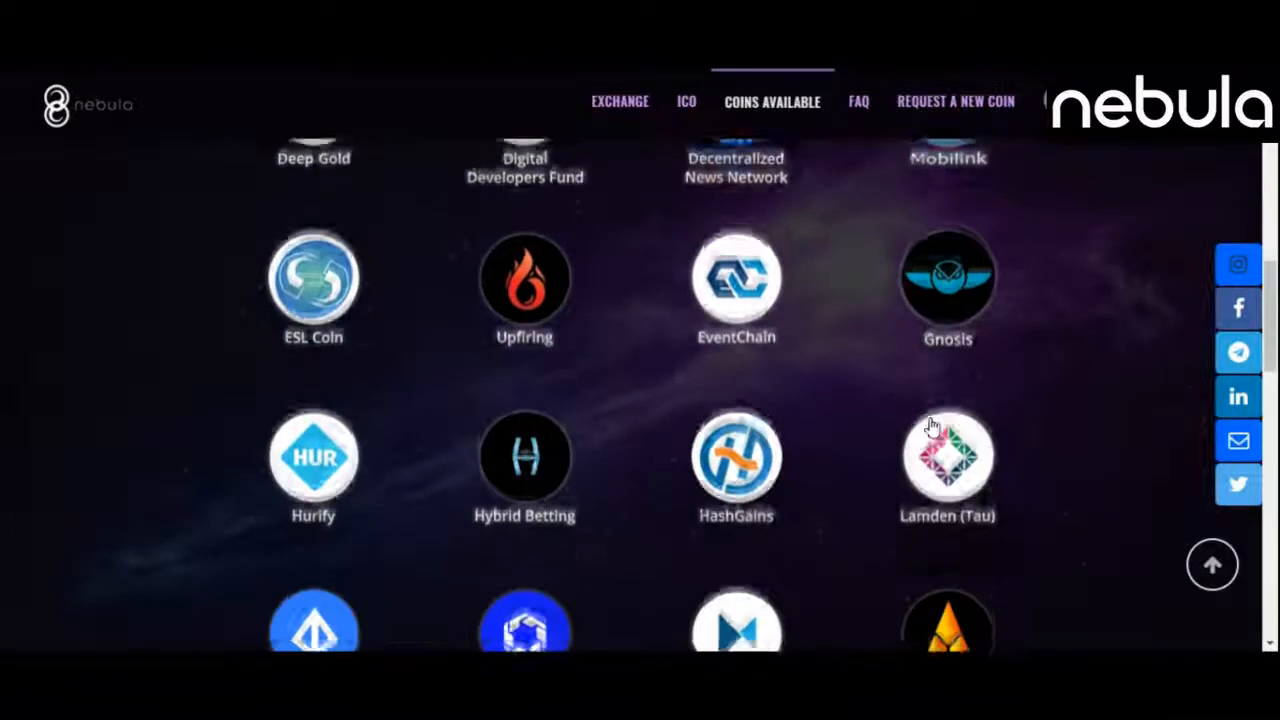
{"action": "scroll", "coordinate": [930, 425], "scroll_direction": "down", "scroll_amount": 3}
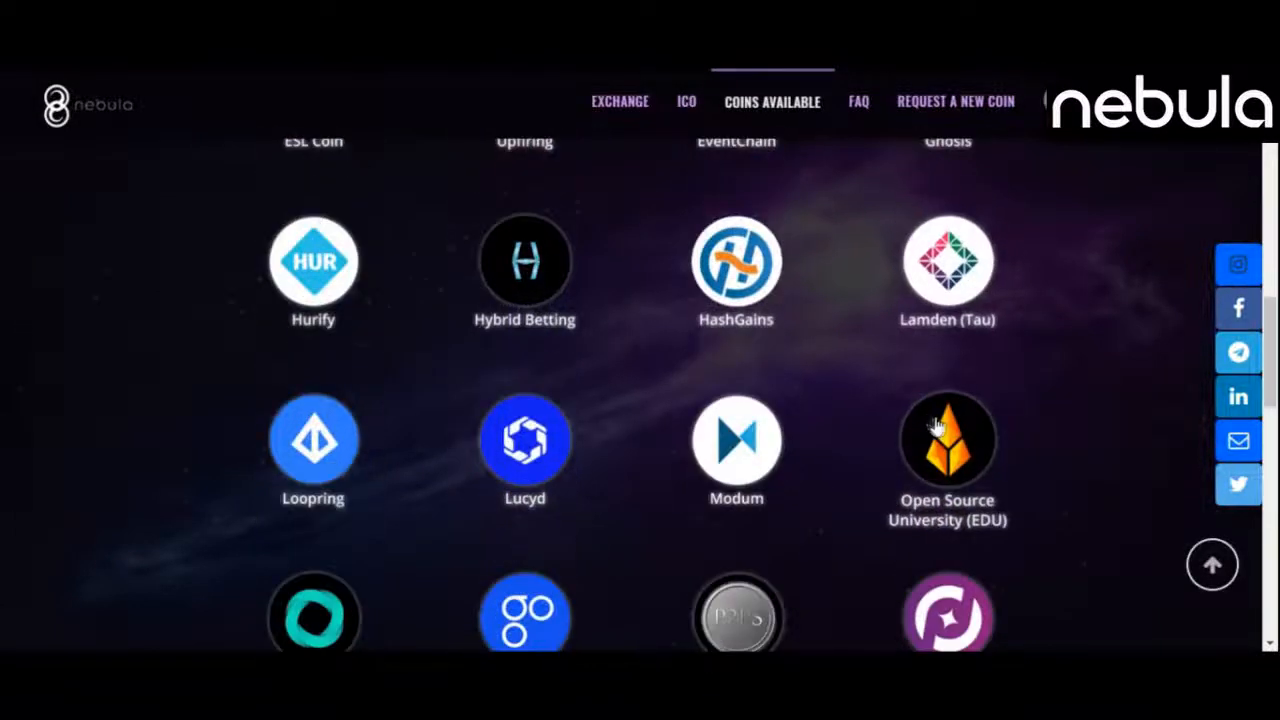
{"action": "scroll", "coordinate": [938, 425], "scroll_direction": "down", "scroll_amount": 3}
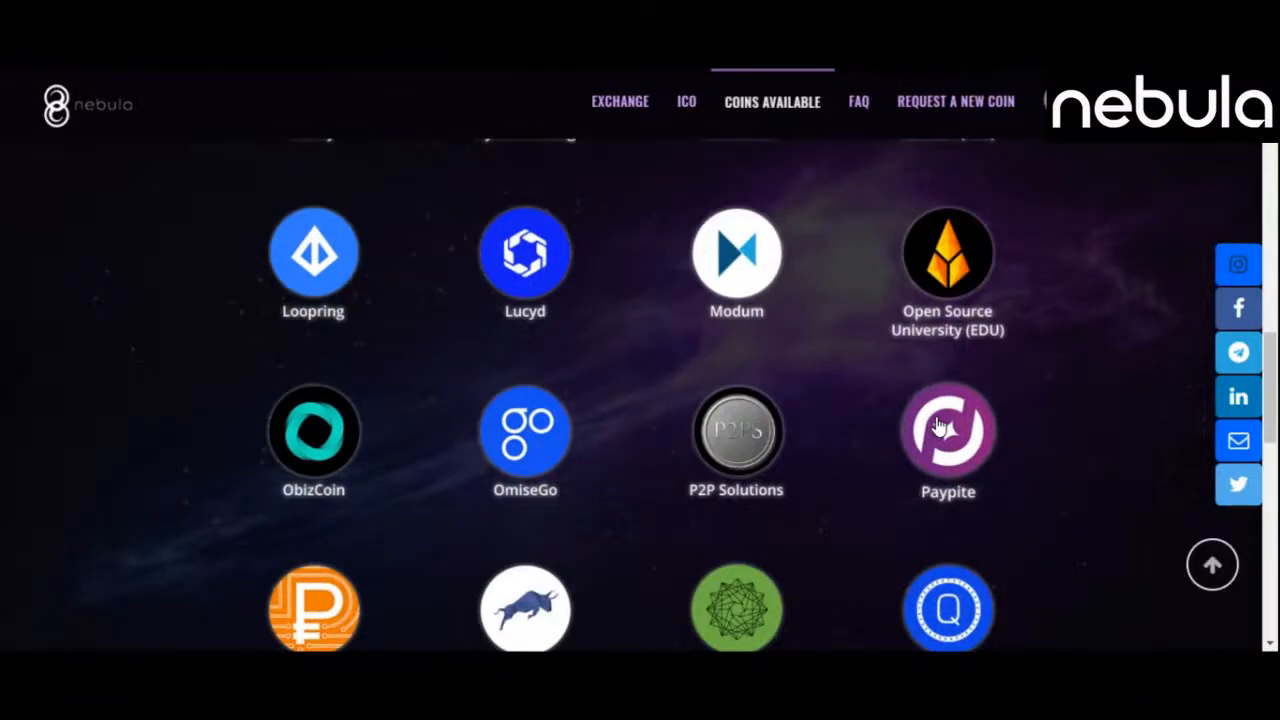
{"action": "scroll", "coordinate": [938, 425], "scroll_direction": "down", "scroll_amount": 3}
{"action": "scroll", "coordinate": [938, 425], "scroll_direction": "down", "scroll_amount": 3}
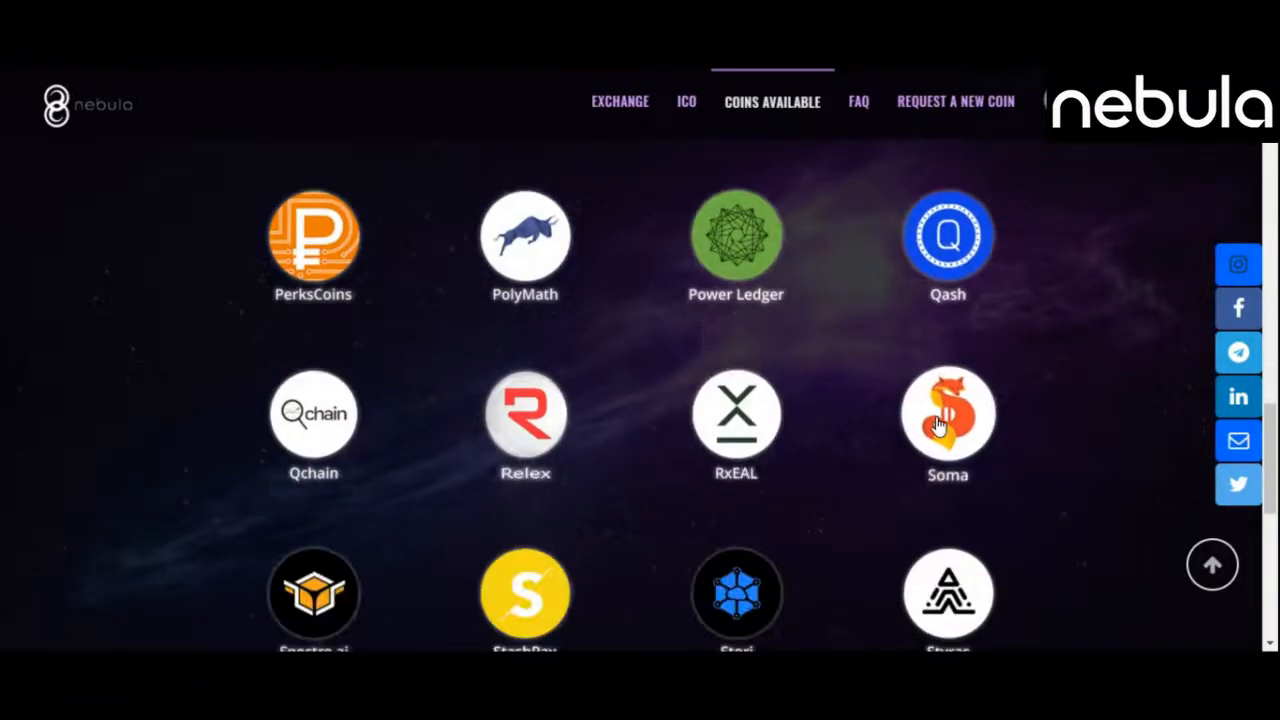
{"action": "scroll", "coordinate": [938, 425], "scroll_direction": "down", "scroll_amount": 5}
{"action": "scroll", "coordinate": [938, 425], "scroll_direction": "down", "scroll_amount": 3}
{"action": "scroll", "coordinate": [936, 412], "scroll_direction": "up", "scroll_amount": 4}
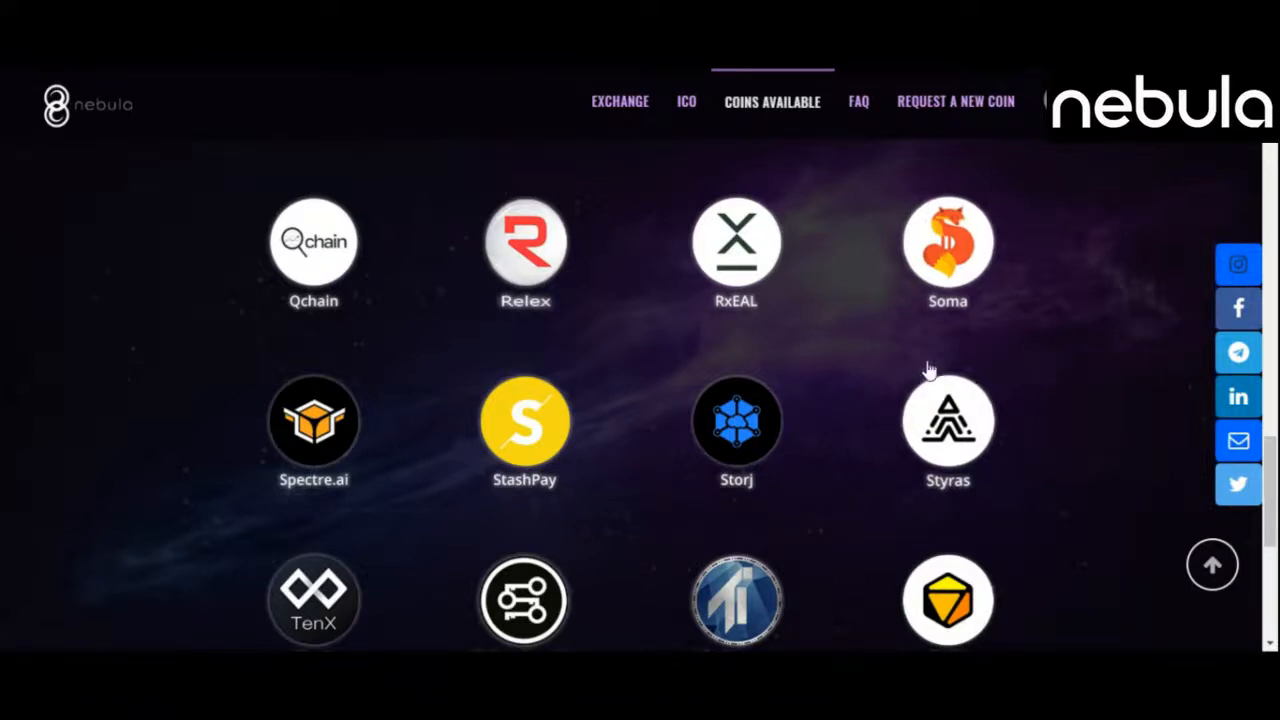
{"action": "scroll", "coordinate": [1154, 414], "scroll_direction": "up", "scroll_amount": 4}
{"action": "scroll", "coordinate": [1086, 314], "scroll_direction": "up", "scroll_amount": 4}
{"action": "scroll", "coordinate": [1086, 314], "scroll_direction": "up", "scroll_amount": 5}
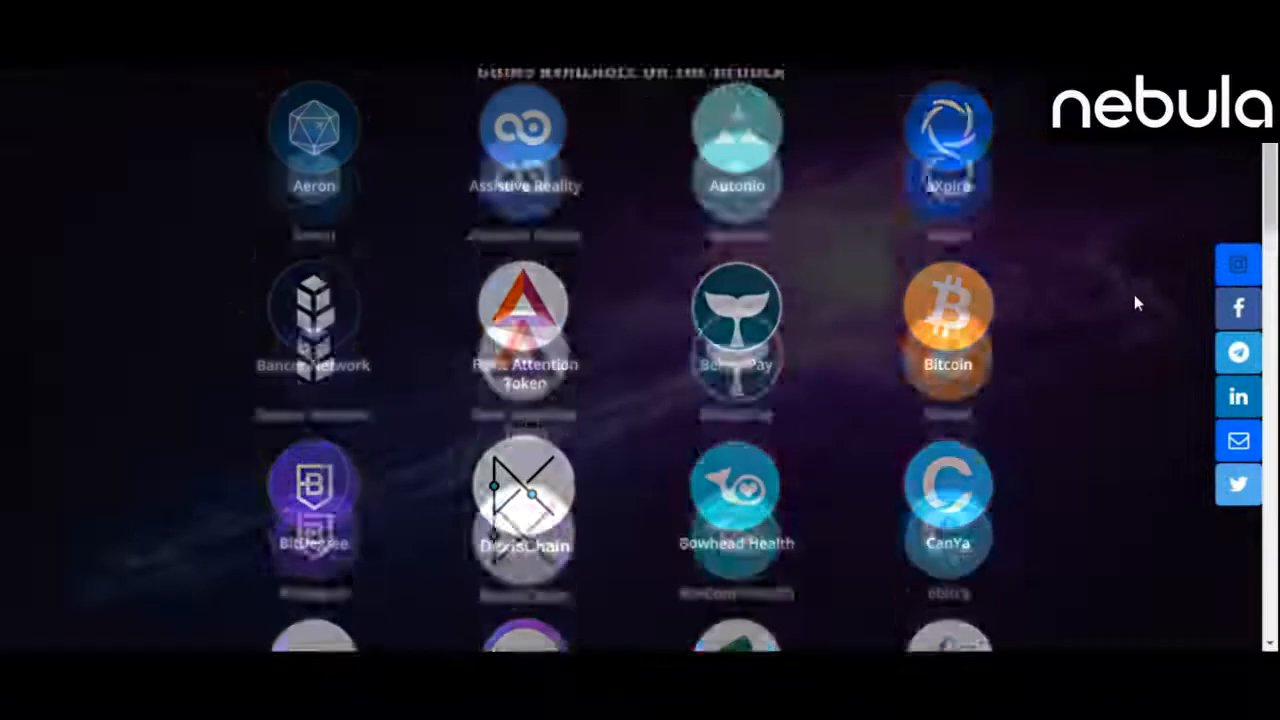
{"action": "scroll", "coordinate": [1134, 294], "scroll_direction": "up", "scroll_amount": 5}
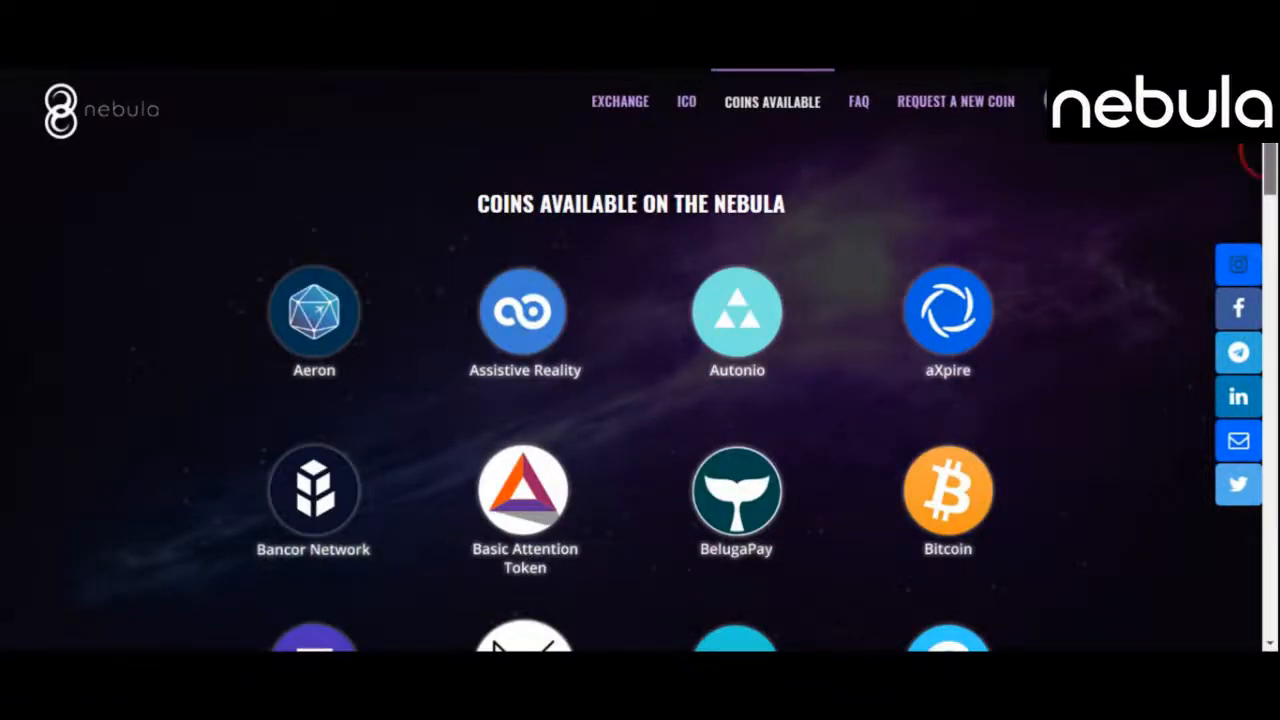